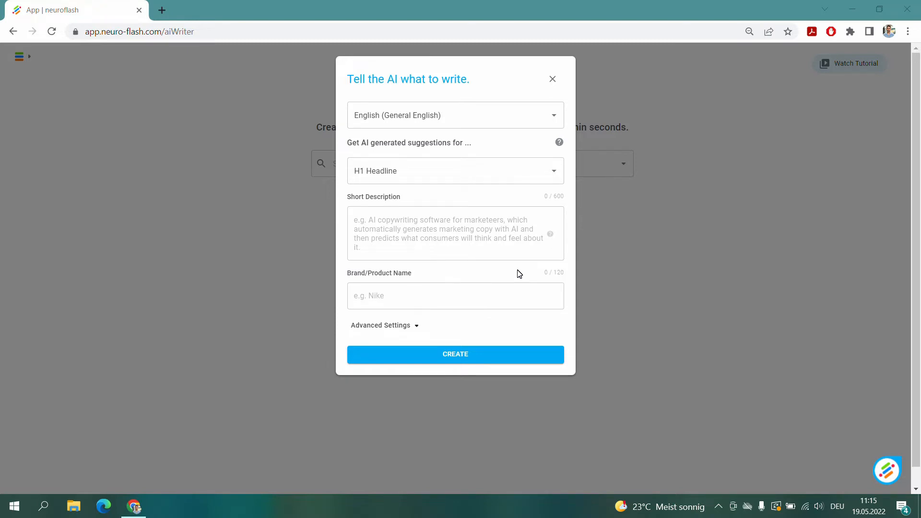
# Generate Blog Post Outline suggestions for the blog title "The influence of social networks on teenagers".
pyautogui.click(454, 175)
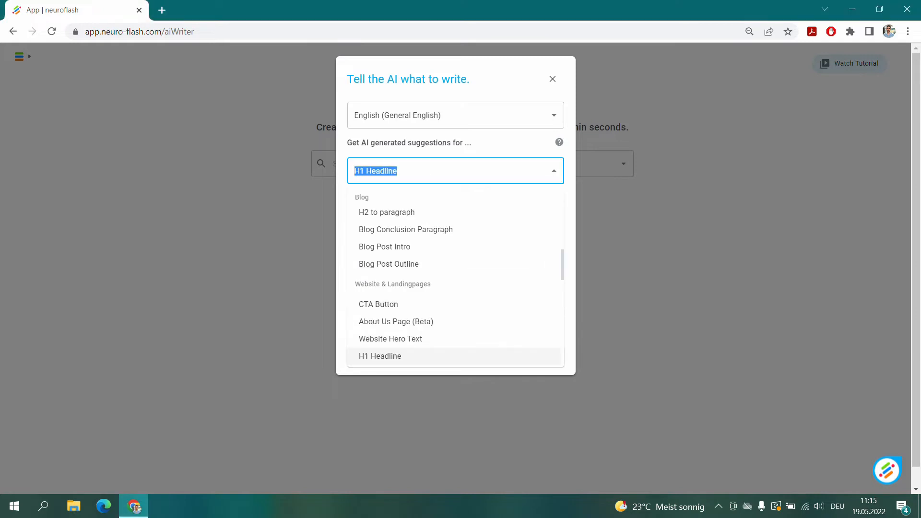
pyautogui.scroll(1, 424, 269)
pyautogui.scroll(1, 405, 265)
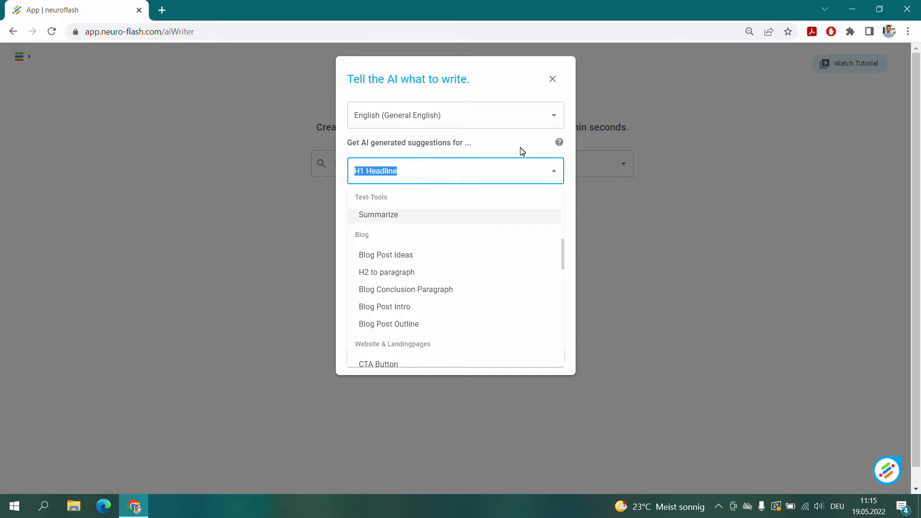
pyautogui.click(430, 323)
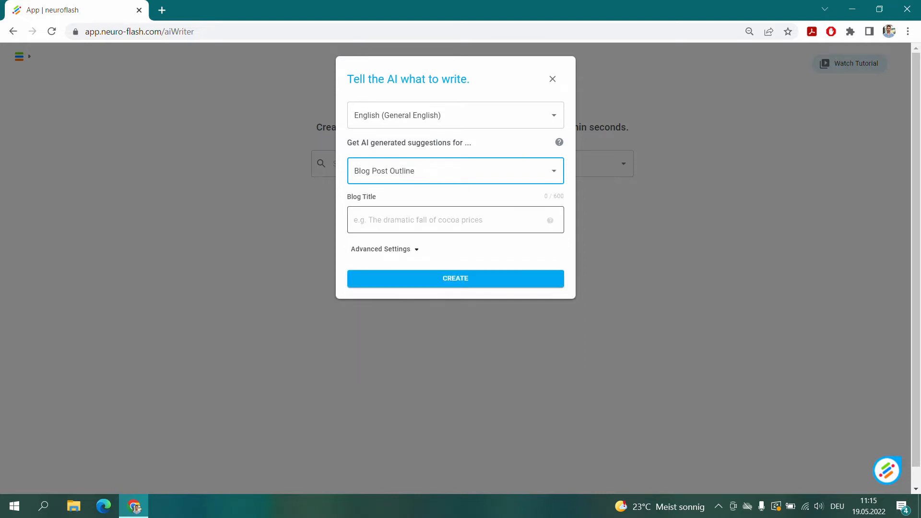
pyautogui.click(430, 220)
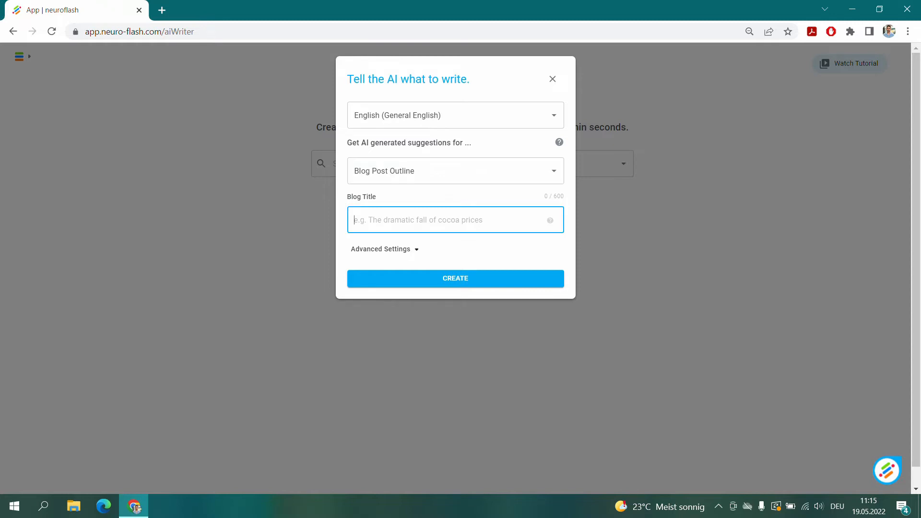
pyautogui.write('The influence ')
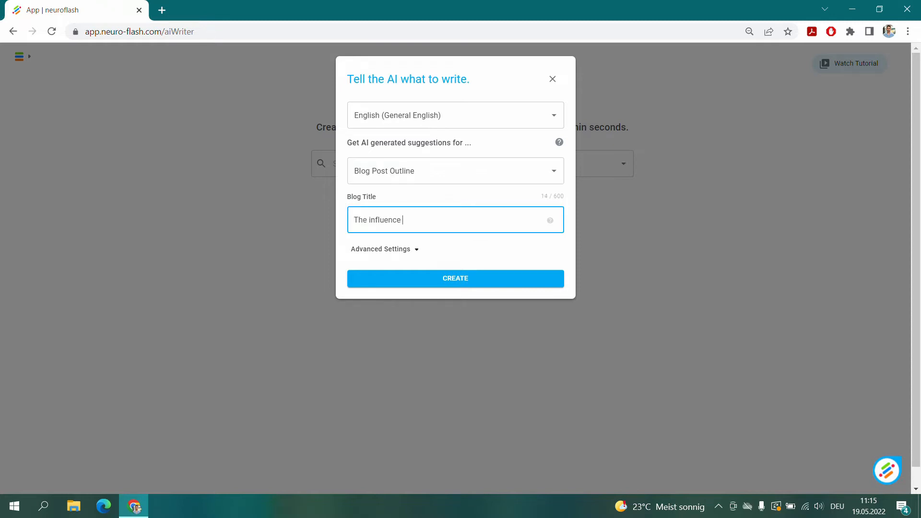
pyautogui.write('of social networks on teenagers')
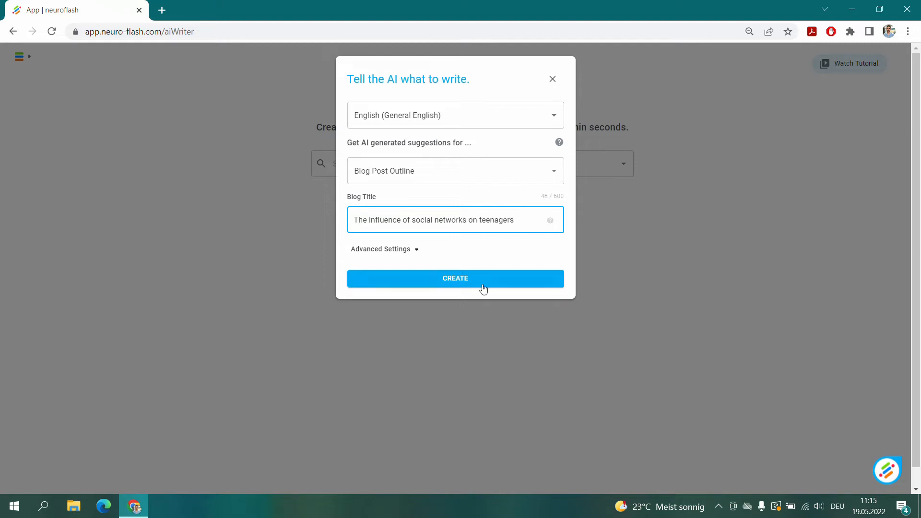
pyautogui.click(520, 282)
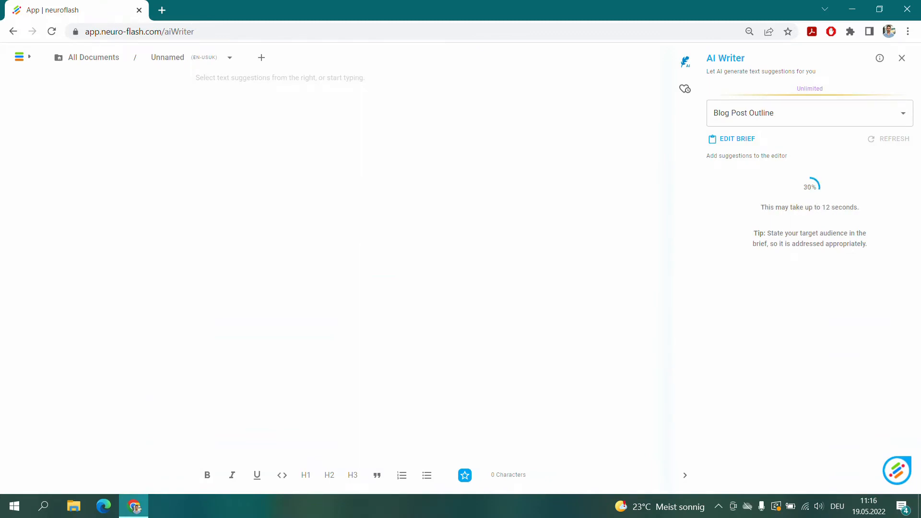
# Format all five lines of the inserted blog outline as Heading 2.
pyautogui.moveTo(279, 121); pyautogui.dragTo(191, 78)
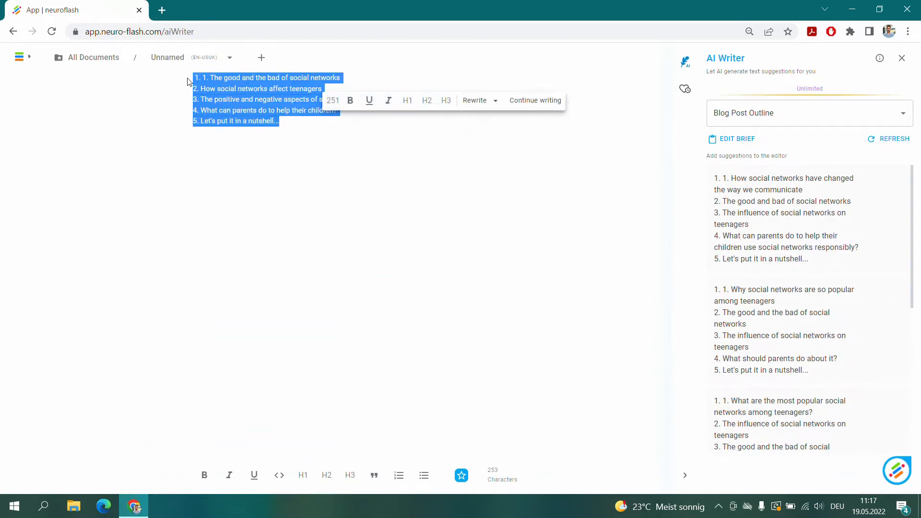
pyautogui.click(426, 108)
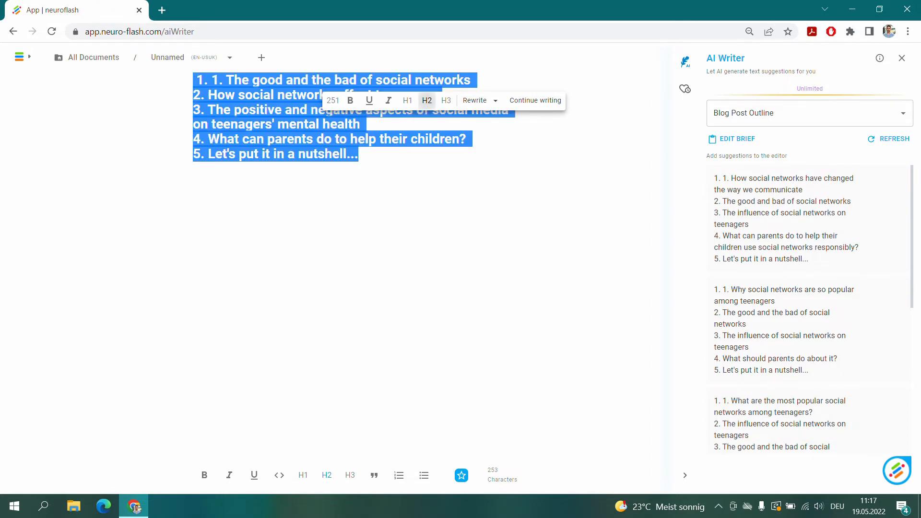
pyautogui.click(192, 197)
# Insert a blank line below each of outline headings 2, 3 and 4.
pyautogui.click(439, 95)
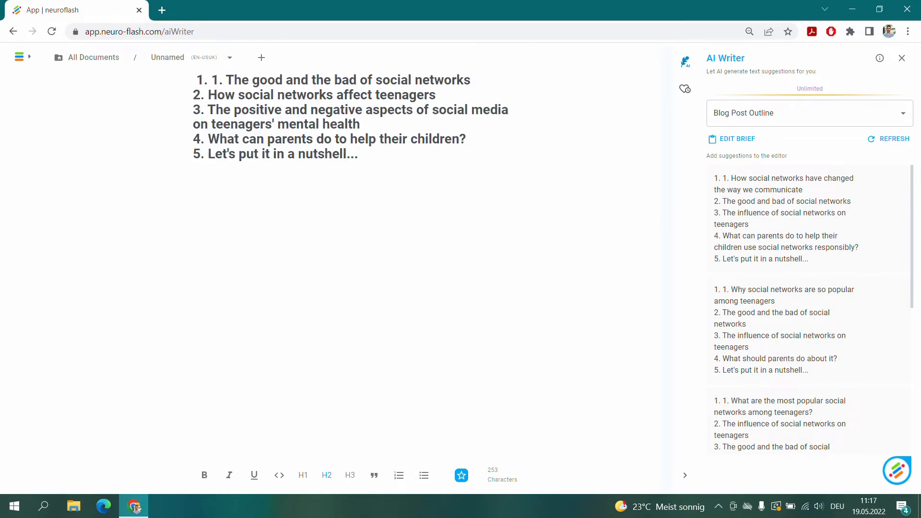
pyautogui.press('Return')
pyautogui.click(364, 148)
pyautogui.press('Return')
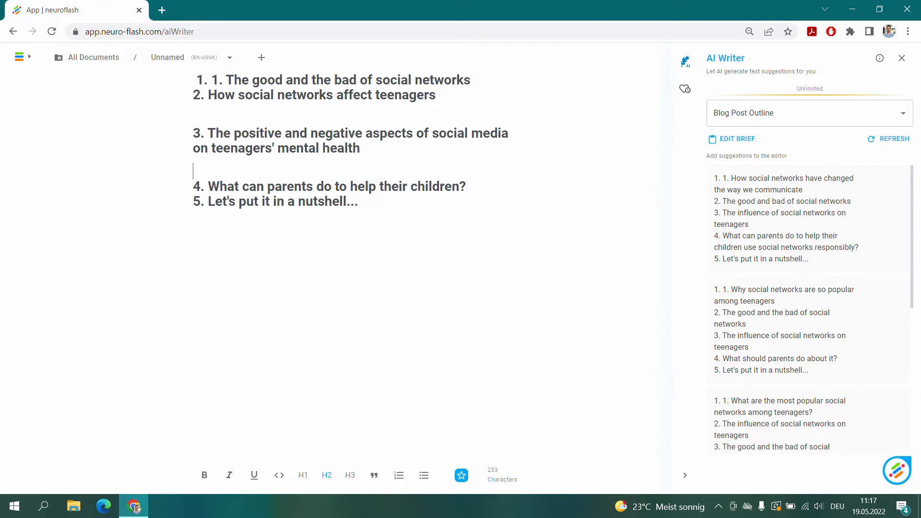
pyautogui.click(470, 186)
pyautogui.press('Return')
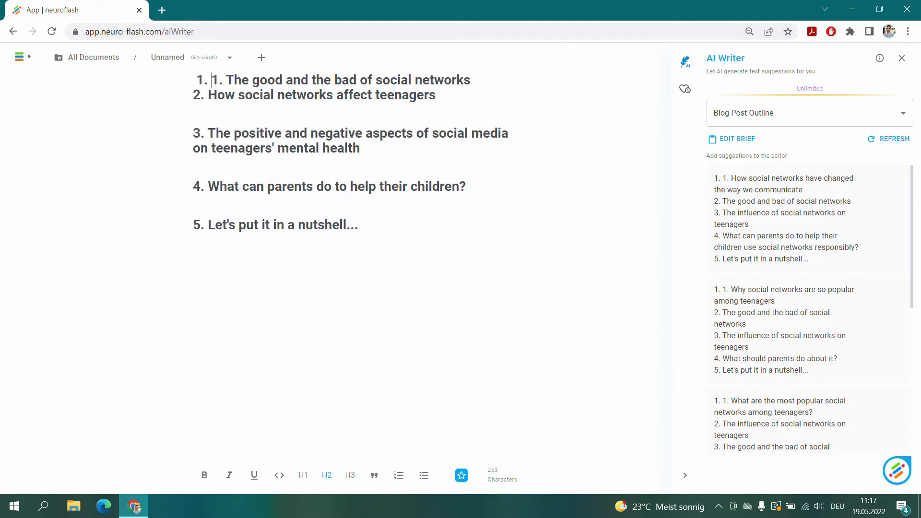
# Remove the duplicate "1." from the first heading and add a blank line both above and below that heading.
pyautogui.press('BackSpace')
pyautogui.press('BackSpace')
pyautogui.press('BackSpace')
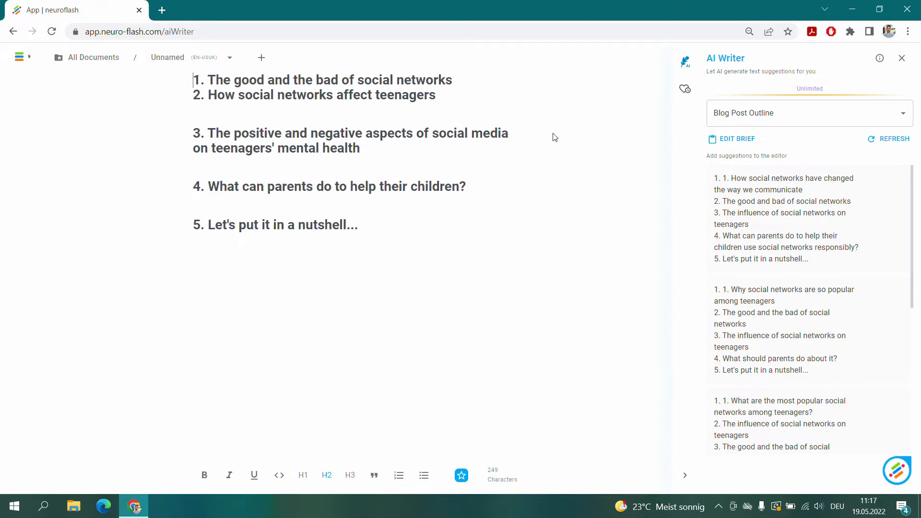
pyautogui.press('End')
pyautogui.press('Return')
pyautogui.press('Return')
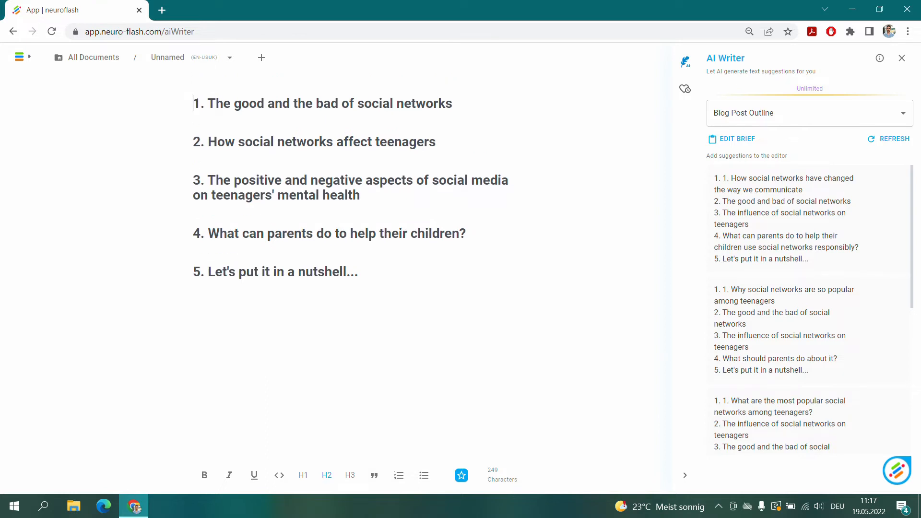
# Add the title "The influence of social networks on teenagers" above the outline and format it as Heading 1.
pyautogui.write('The influence of social net')
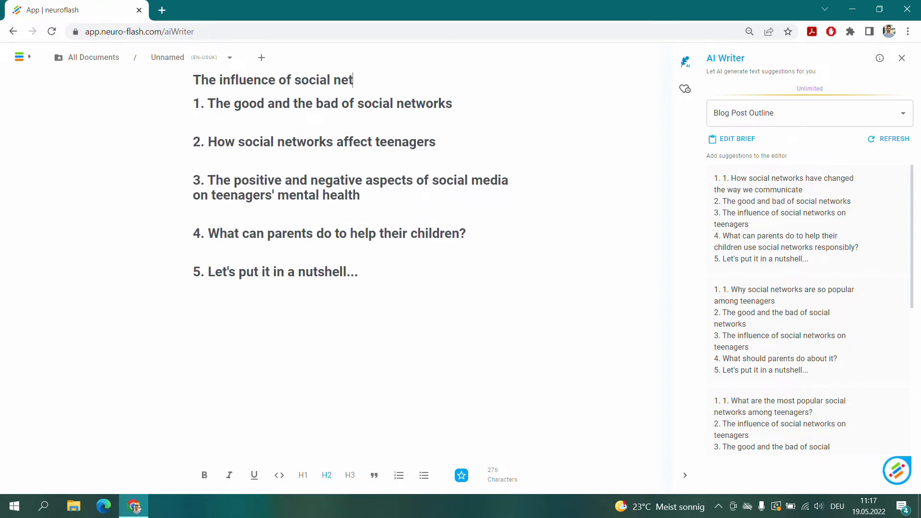
pyautogui.write('works on teenagers')
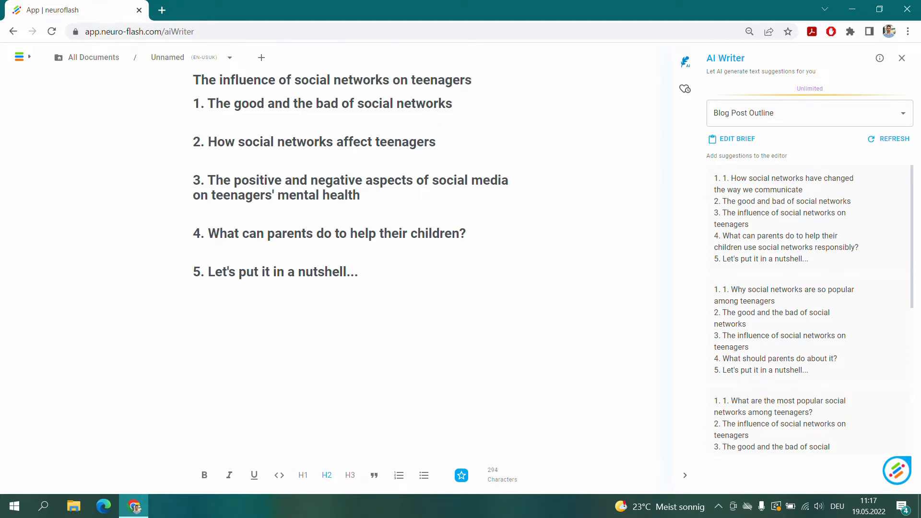
pyautogui.moveTo(476, 80); pyautogui.dragTo(192, 80)
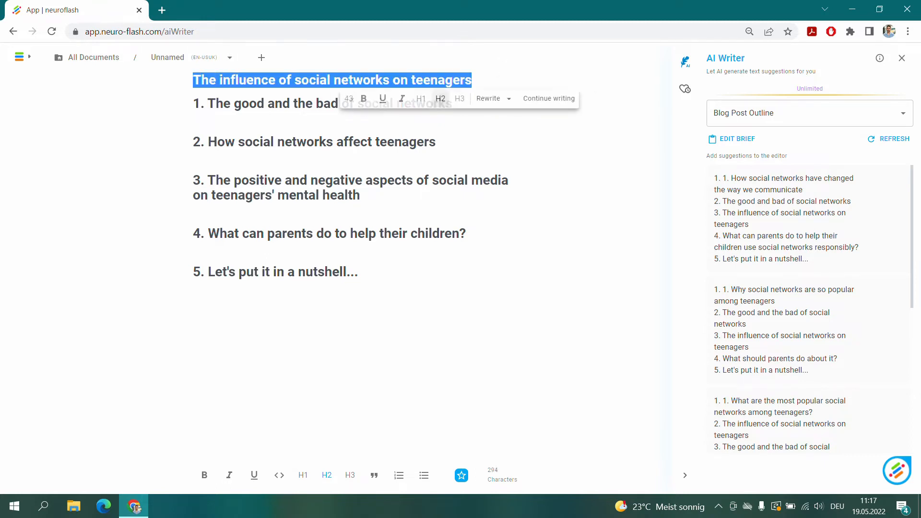
pyautogui.click(411, 99)
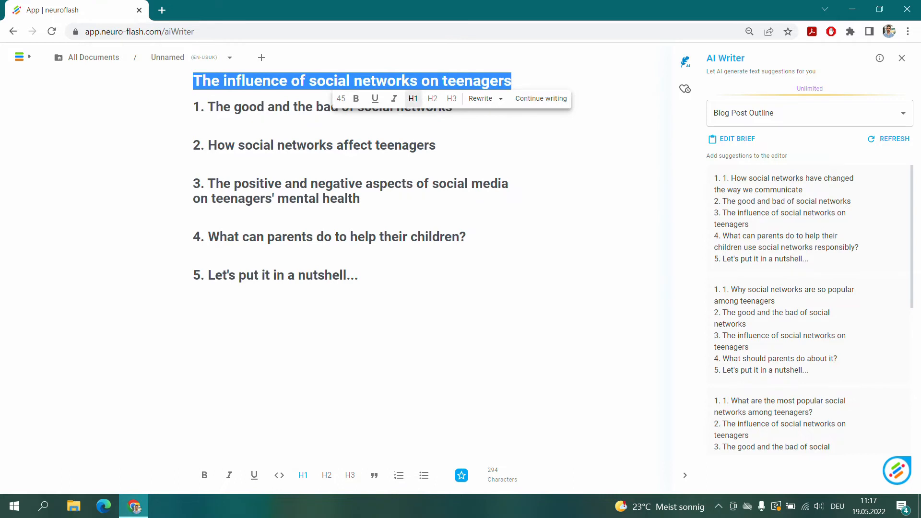
# Insert an empty line below the title and remove its Heading 1 format so it is normal text.
pyautogui.click(547, 83)
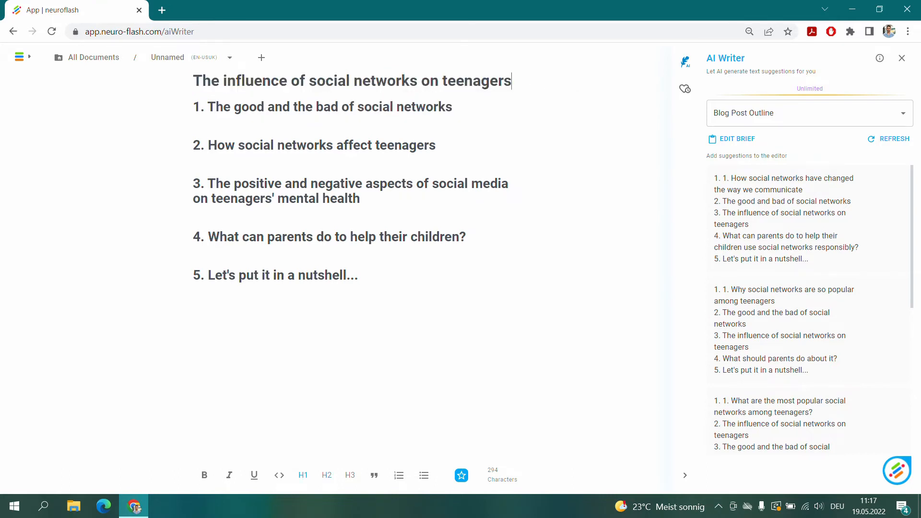
pyautogui.press('Return')
pyautogui.click(304, 474)
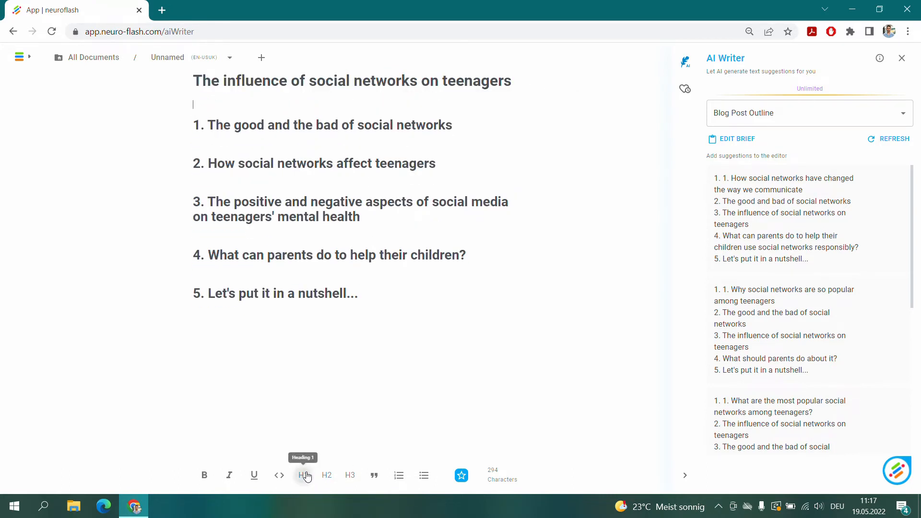
# Generate Blog Post Intro suggestions and insert the one starting "Social media is becoming increasingly important" below the title.
pyautogui.click(768, 113)
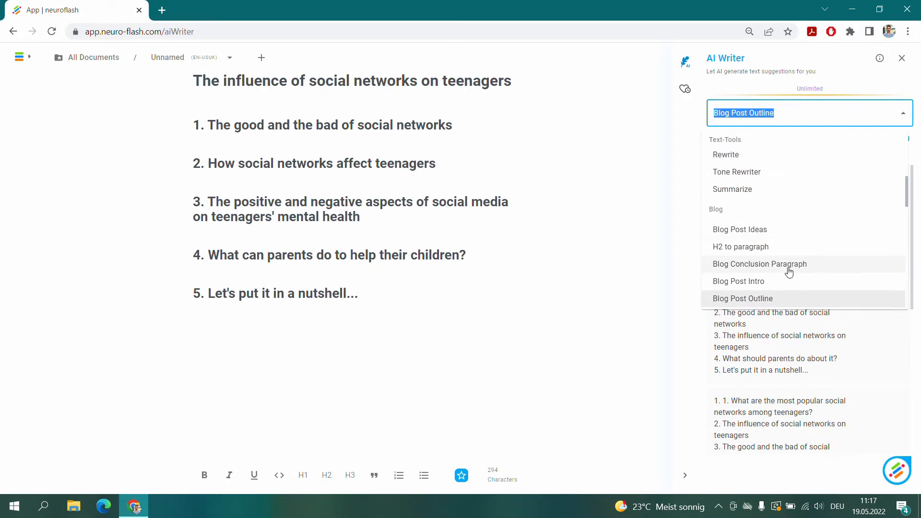
pyautogui.scroll(-1, 789, 268)
pyautogui.click(763, 223)
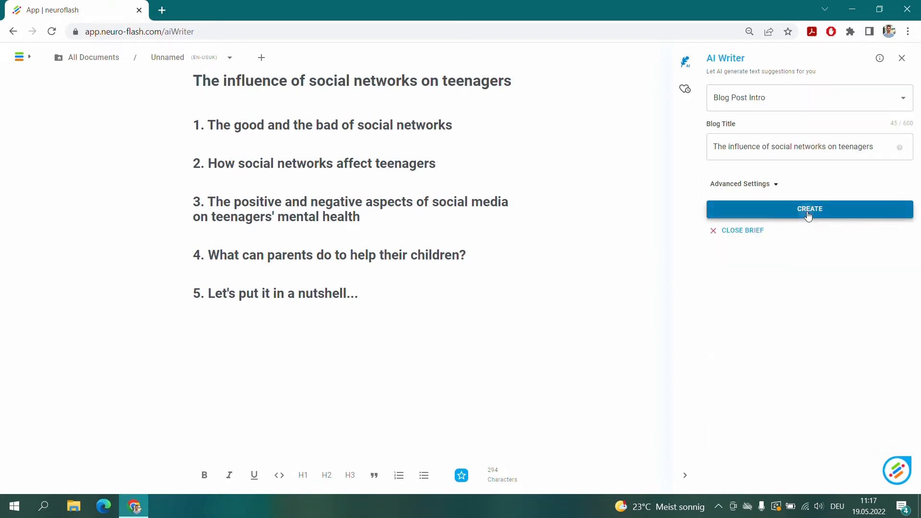
pyautogui.click(806, 214)
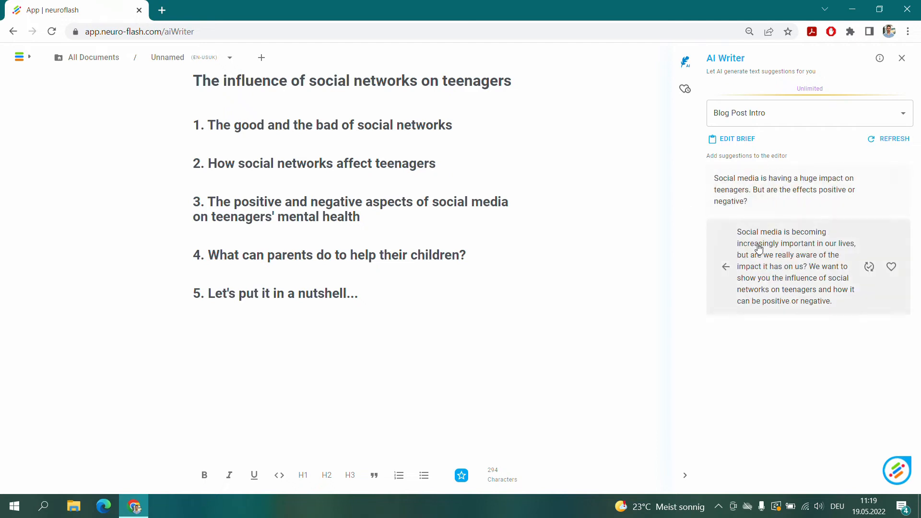
pyautogui.click(756, 243)
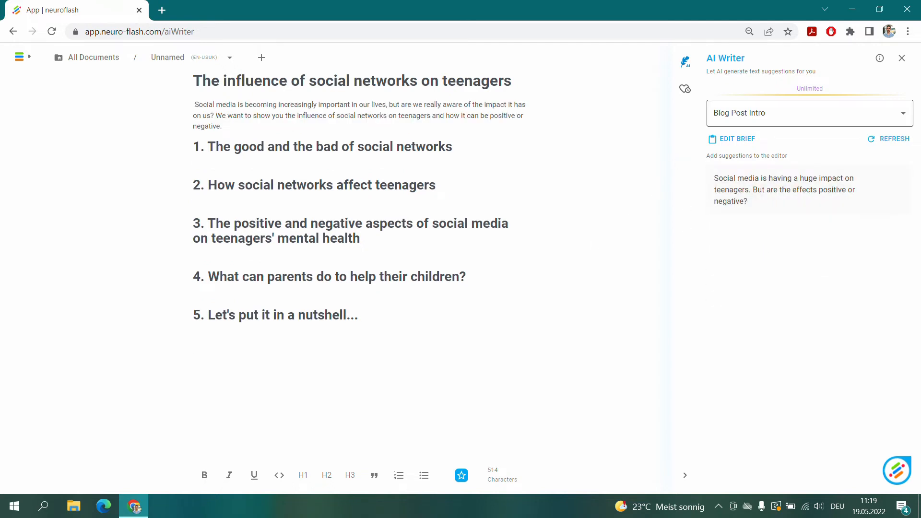
# Generate Blog Conclusion Paragraph suggestions and insert the one starting "It is evident that social media has had" under heading 5.
pyautogui.click(809, 113)
pyautogui.click(787, 283)
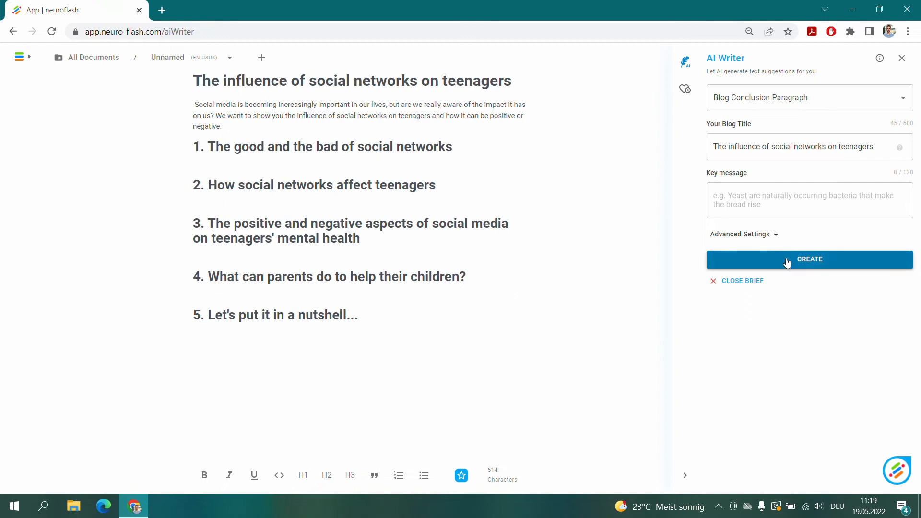
pyautogui.click(795, 264)
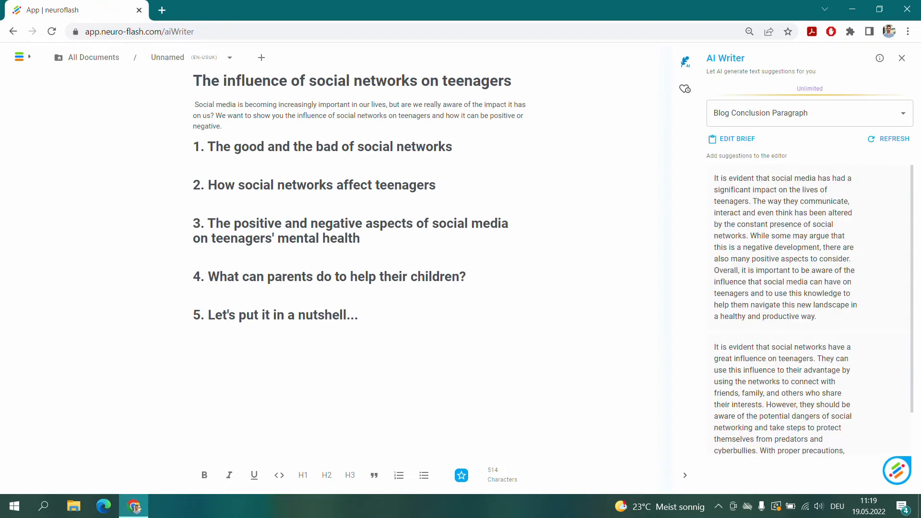
pyautogui.click(767, 243)
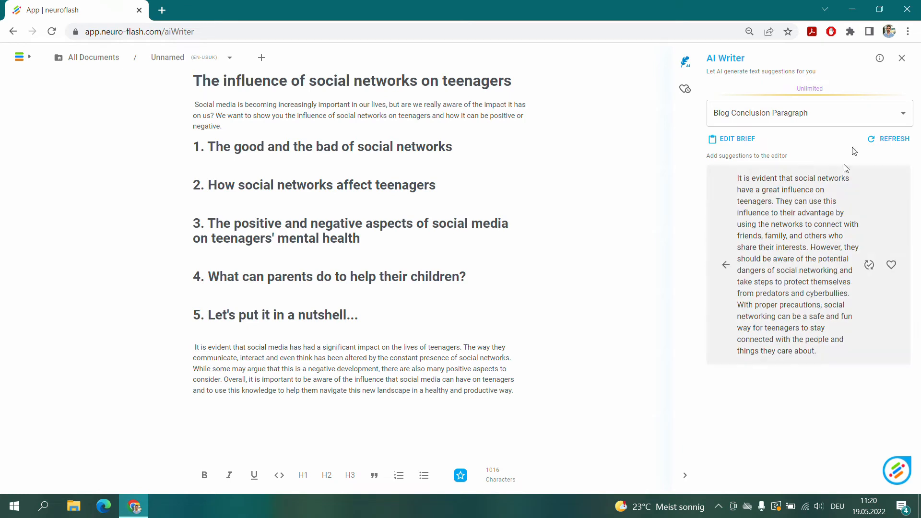
# Generate H2 to paragraph suggestions using the copied heading "1. The good and the bad of social networks" as the subheading.
pyautogui.click(815, 113)
pyautogui.click(774, 280)
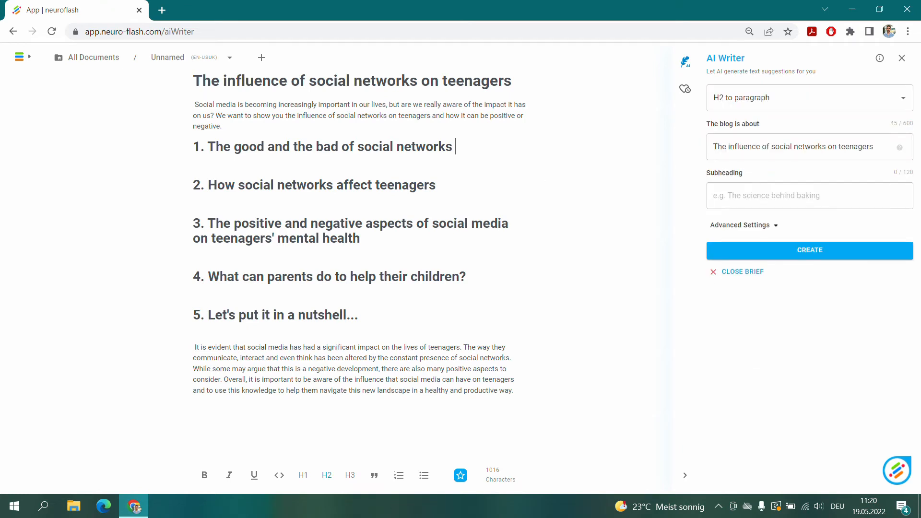
pyautogui.moveTo(455, 147); pyautogui.dragTo(192, 146)
pyautogui.hotkey('ctrl', 'c')
pyautogui.click(768, 195)
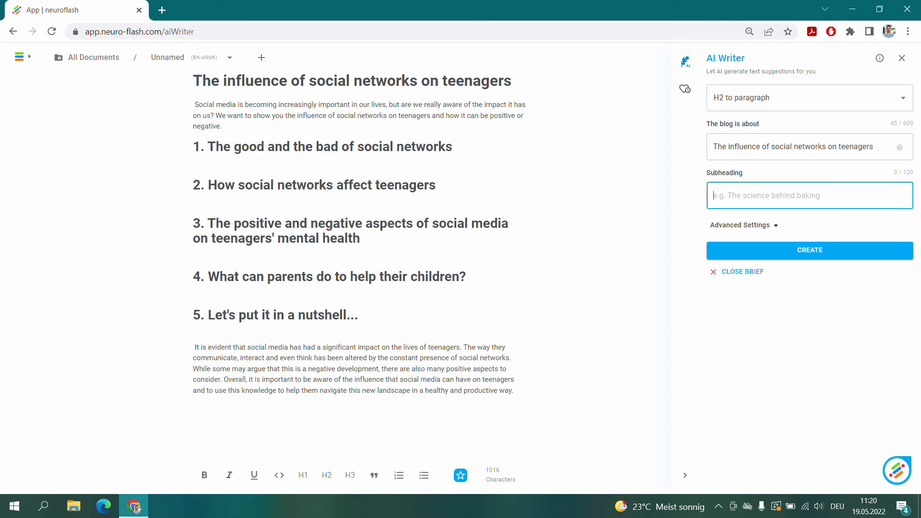
pyautogui.hotkey('ctrl', 'v')
pyautogui.click(799, 251)
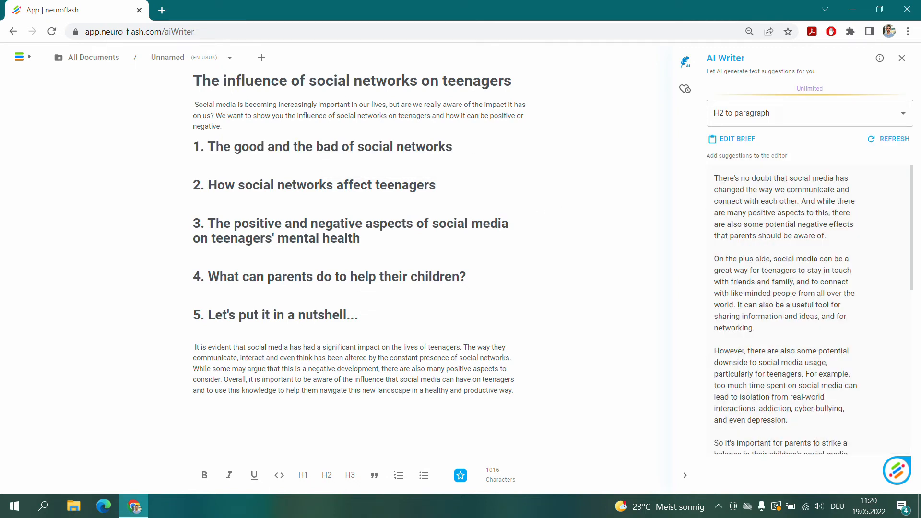
# Add a line under heading 1 and insert the suggestion starting "There's no doubt that social media has changed" there.
pyautogui.press('Return')
pyautogui.press('Up')
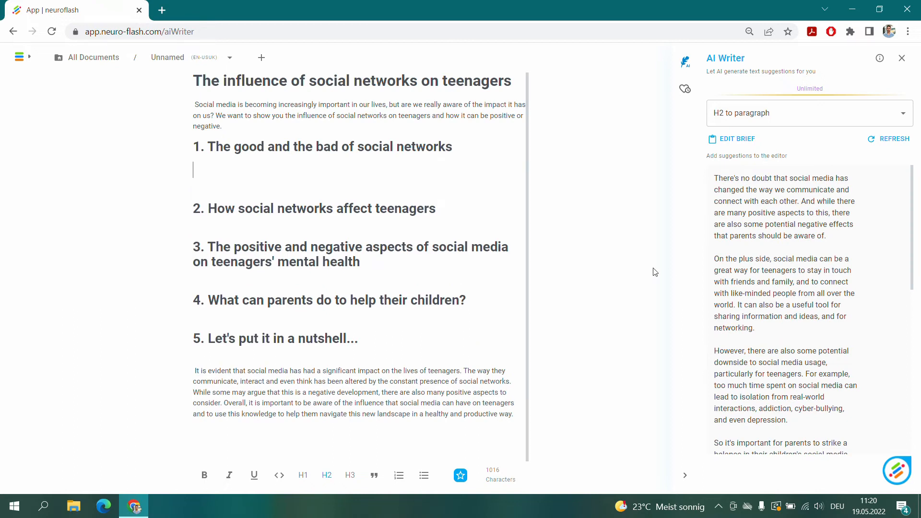
pyautogui.click(714, 304)
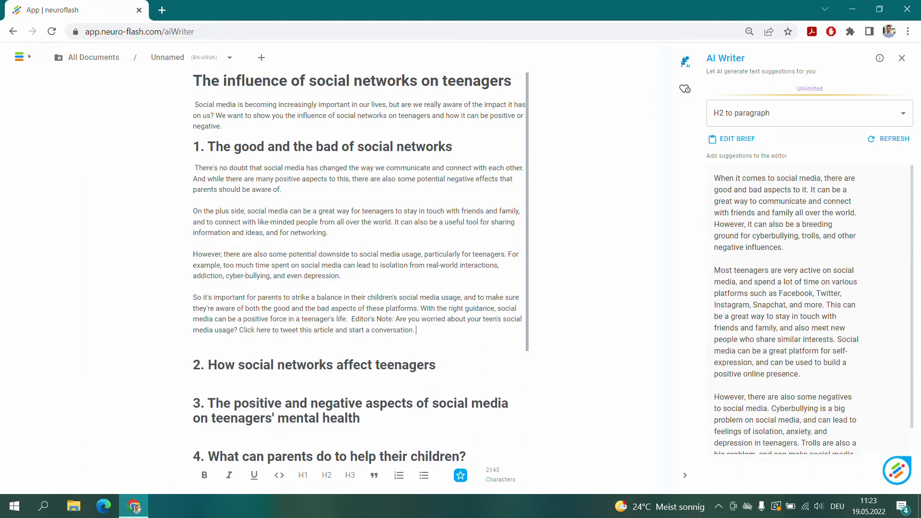
# Insert the suggestion starting "When it comes to social media" as a new paragraph in section 1, and refresh the suggestions.
pyautogui.press('Return')
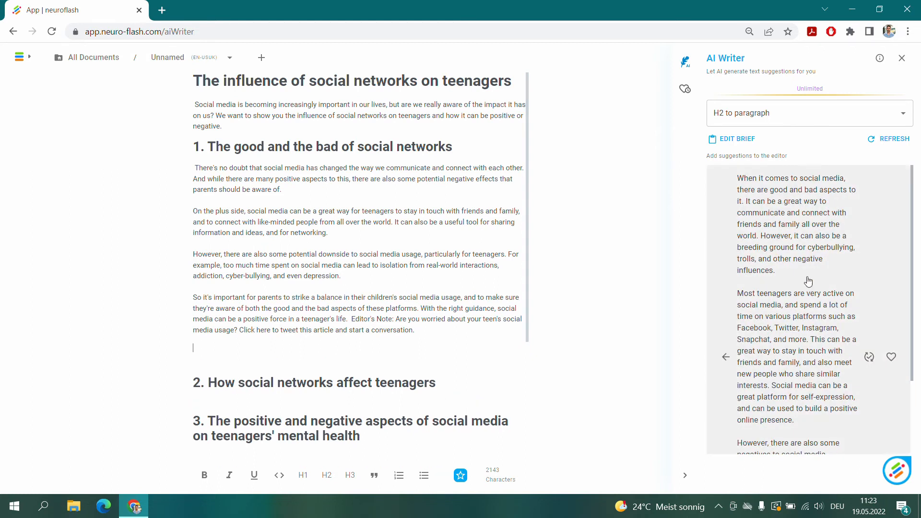
pyautogui.click(770, 251)
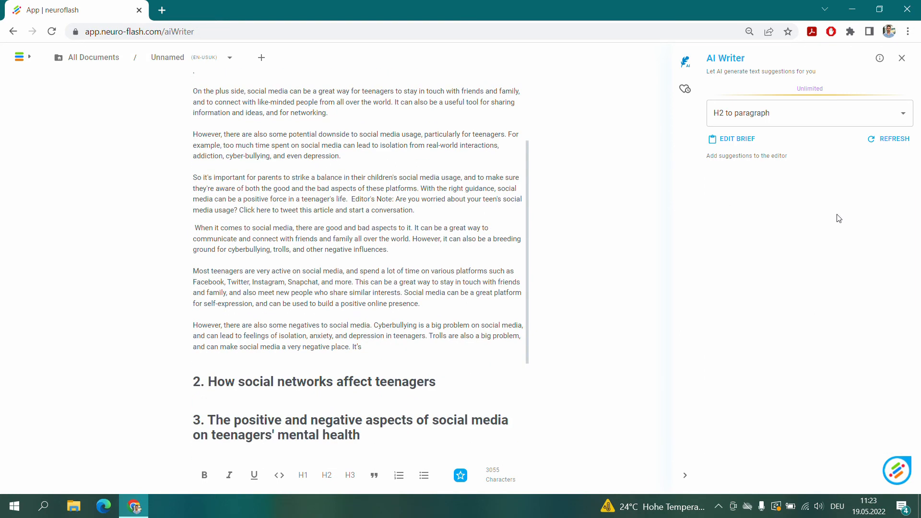
pyautogui.click(890, 140)
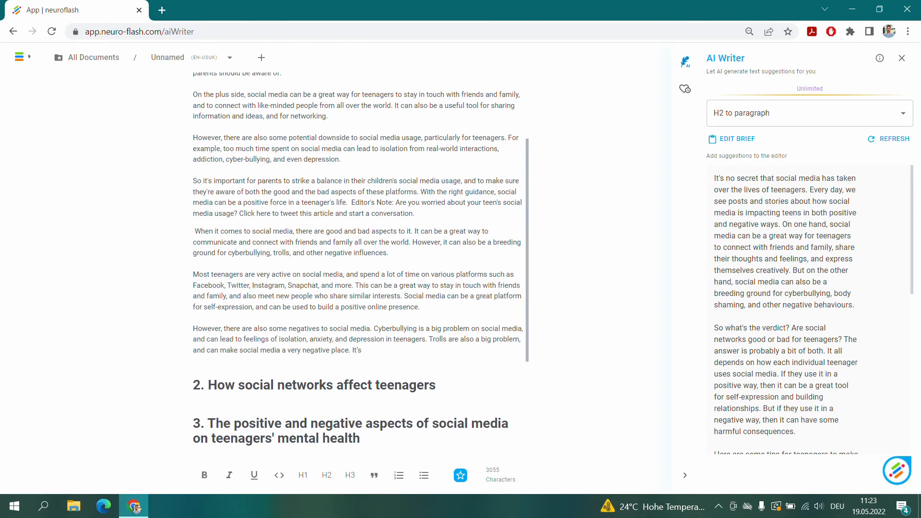
# Switch the text type to Freestyle and set its type of text to "blog post".
pyautogui.scroll(3, 358, 264)
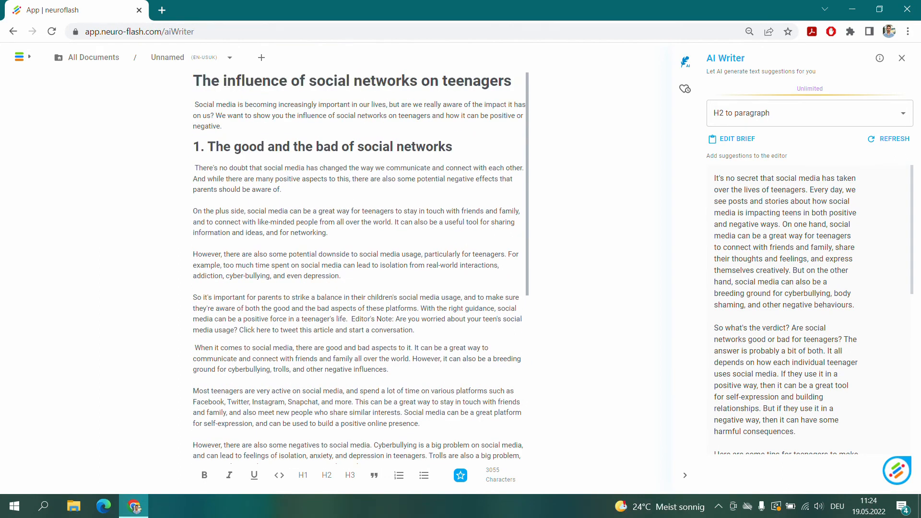
pyautogui.scroll(-6, 357, 263)
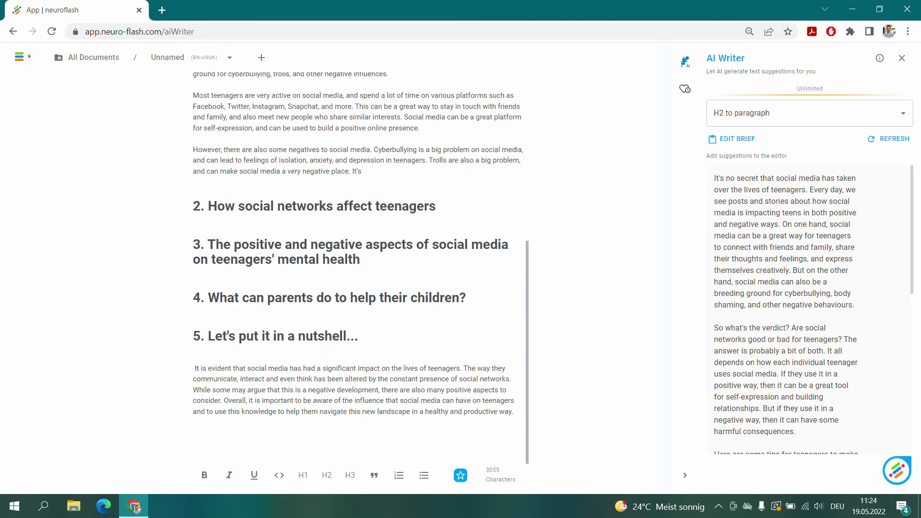
pyautogui.click(777, 113)
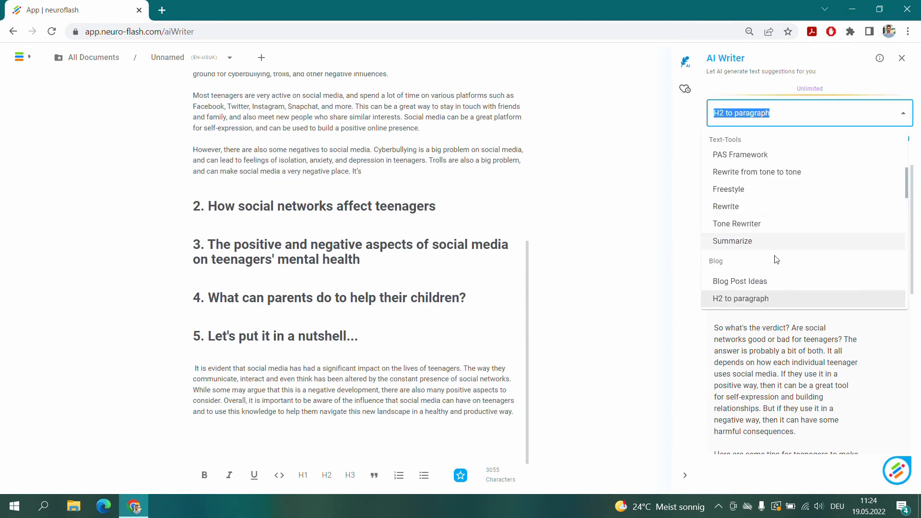
pyautogui.click(752, 189)
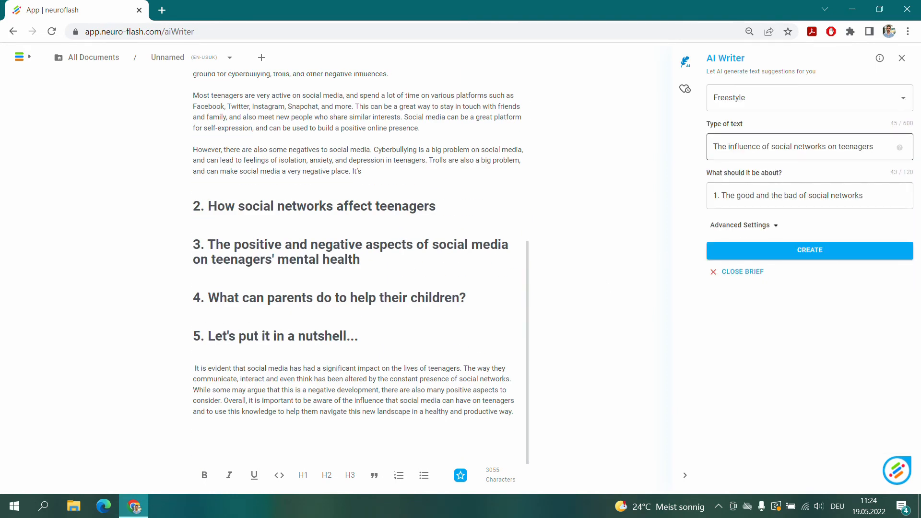
pyautogui.moveTo(872, 147); pyautogui.dragTo(701, 144)
pyautogui.write('blog p')
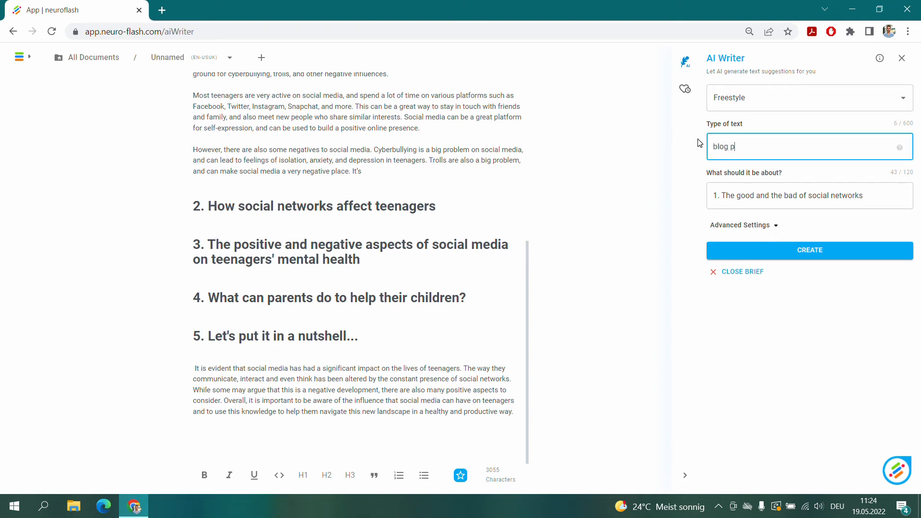
pyautogui.write('ost')
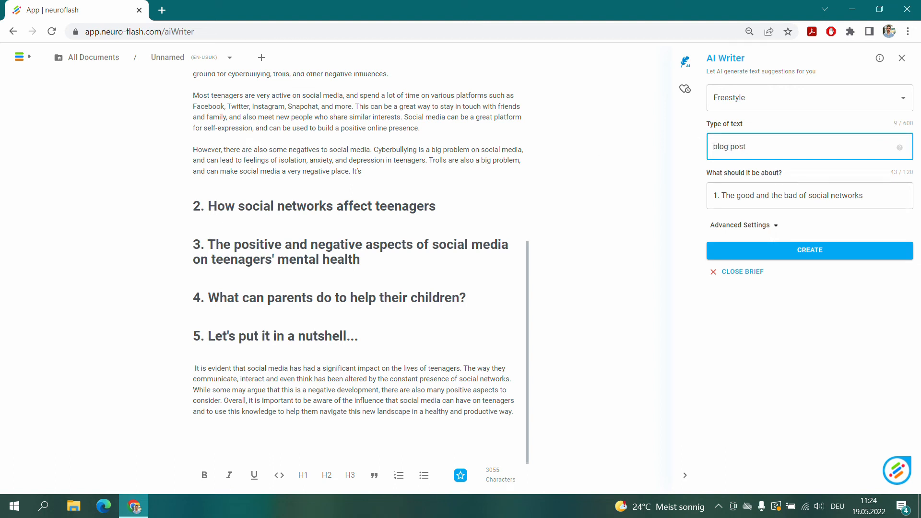
# Replace the brief's topic with the copied heading "2. How social networks affect teenagers" and generate Freestyle suggestions.
pyautogui.moveTo(438, 206); pyautogui.dragTo(194, 188)
pyautogui.hotkey('ctrl', 'c')
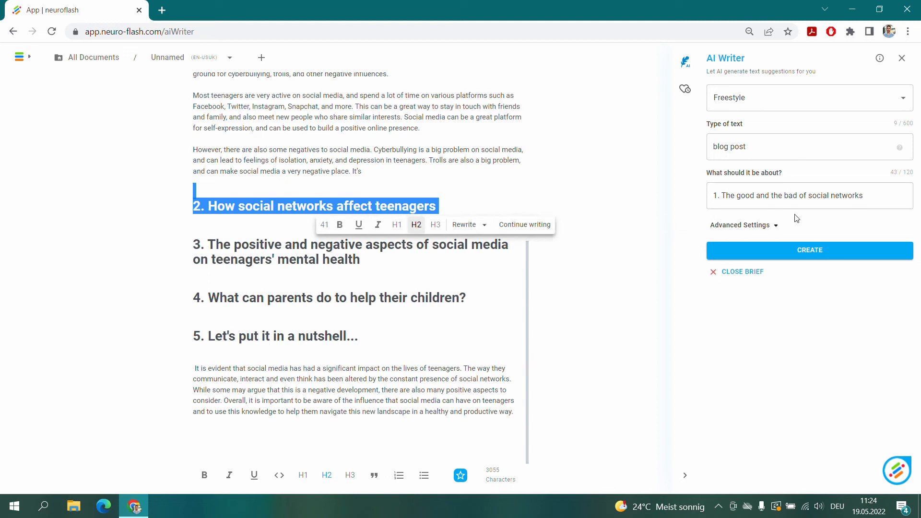
pyautogui.moveTo(868, 195); pyautogui.dragTo(700, 194)
pyautogui.press('BackSpace')
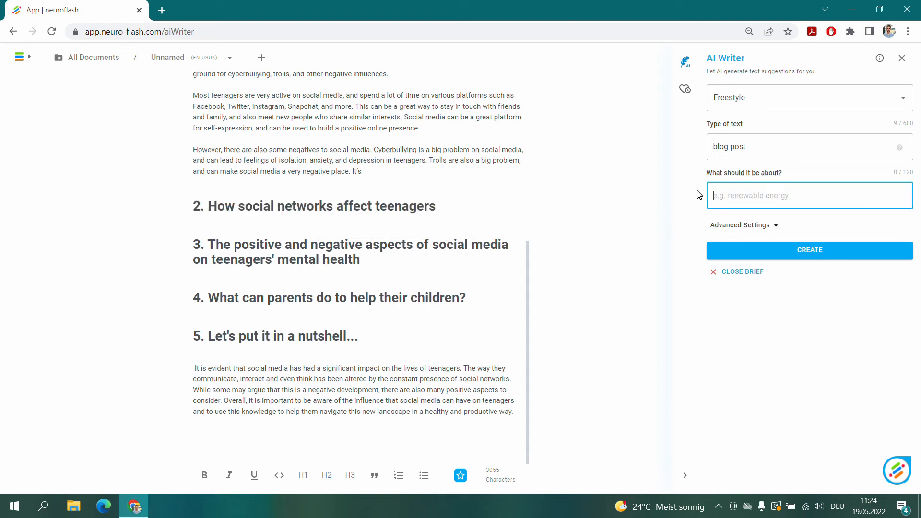
pyautogui.hotkey('ctrl', 'v')
pyautogui.click(778, 263)
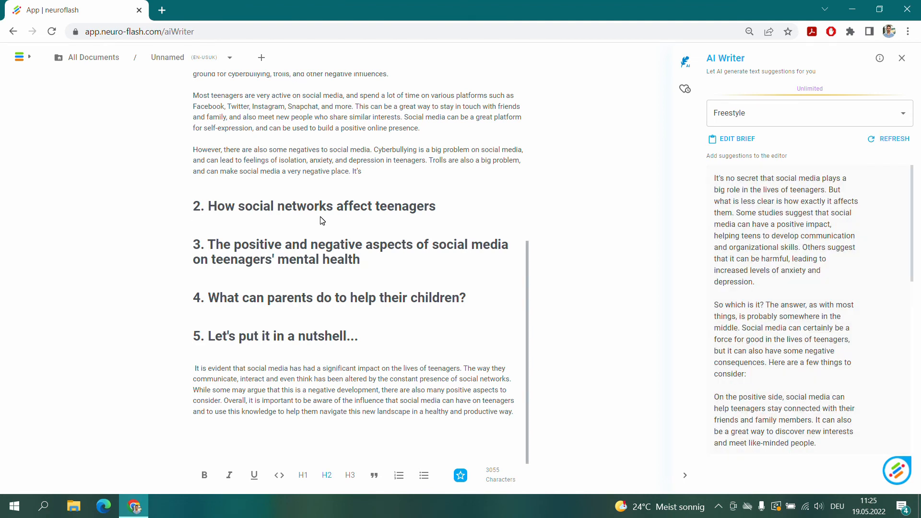
# Add a plain-text line under heading 2 and insert the suggestion starting "It's no secret that social media plays a big role" there.
pyautogui.press('Return')
pyautogui.press('Up')
pyautogui.click(327, 476)
pyautogui.click(739, 292)
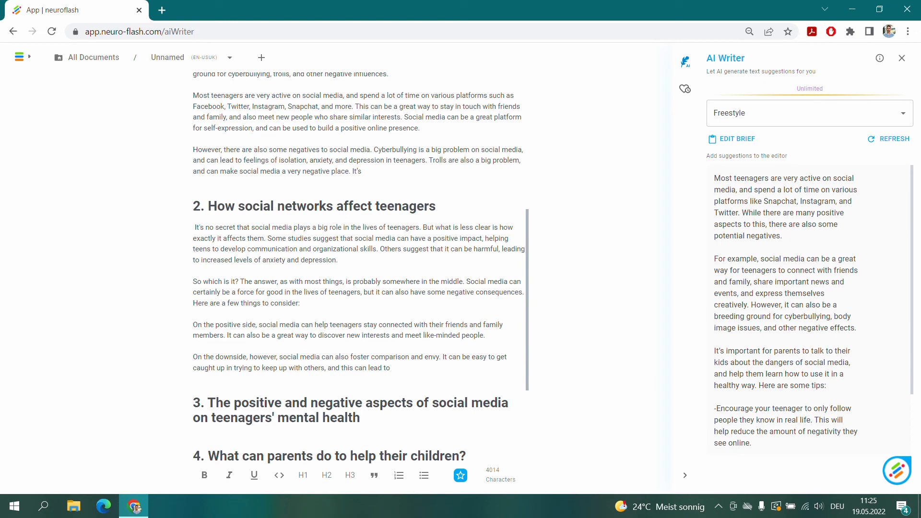
# Change the Freestyle brief's type of text to "list" and generate new suggestions for heading 2.
pyautogui.click(726, 140)
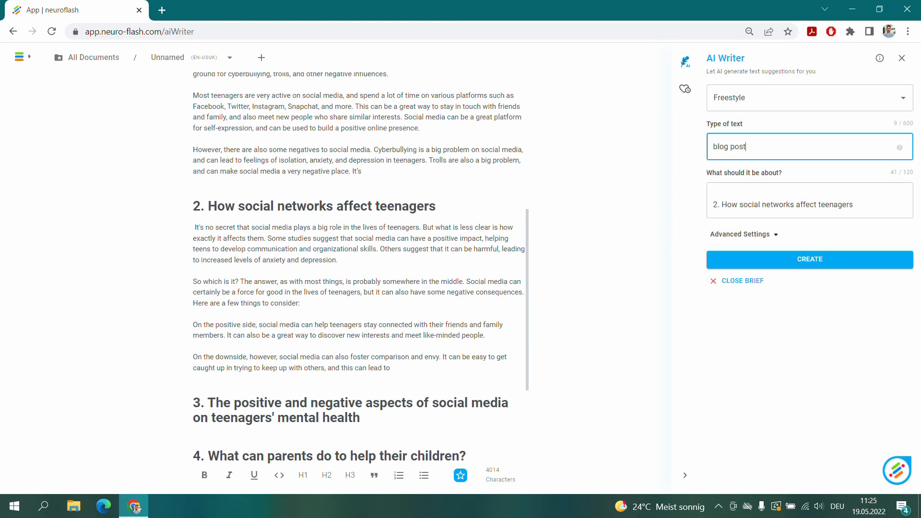
pyautogui.moveTo(747, 147); pyautogui.dragTo(706, 146)
pyautogui.press('BackSpace')
pyautogui.write('list')
pyautogui.click(806, 259)
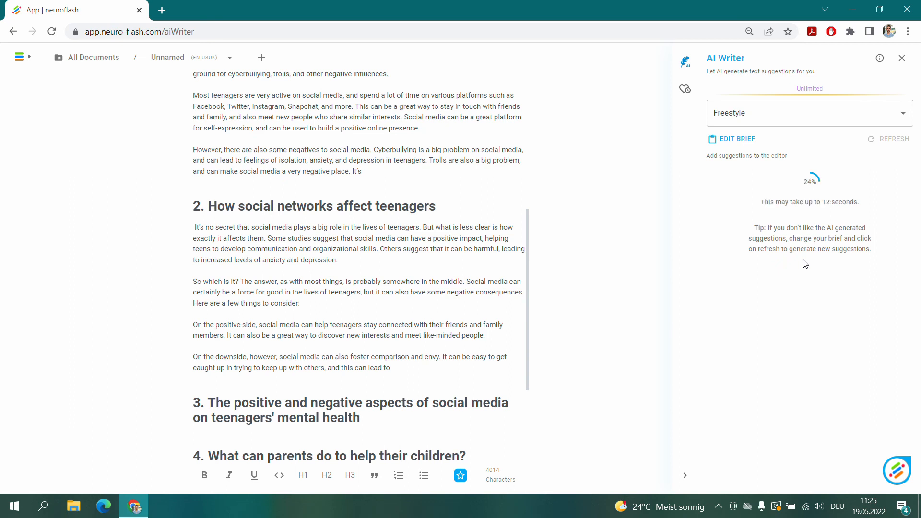